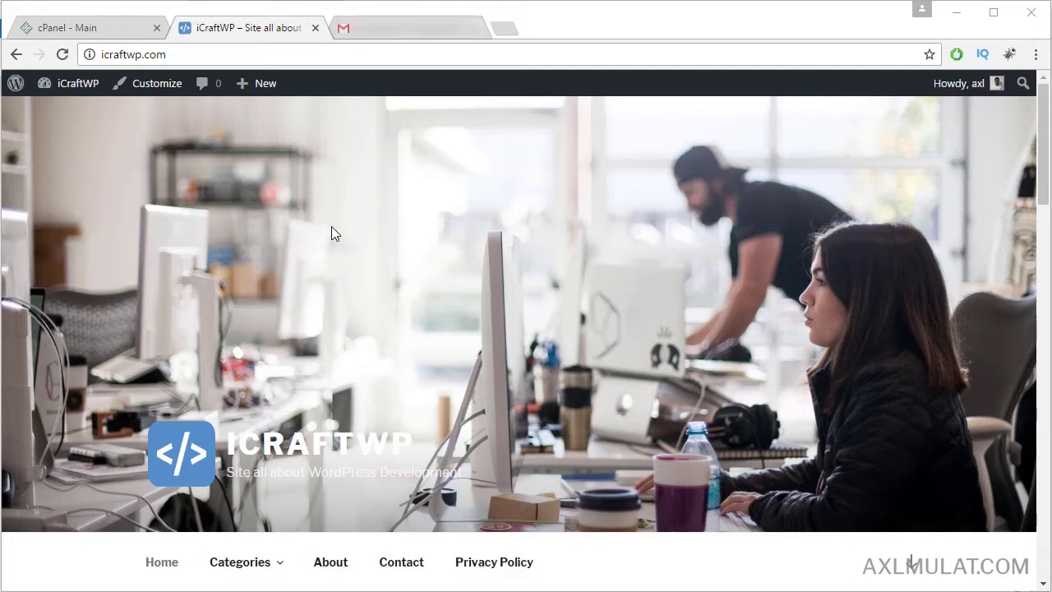
Step: Open cPanel's Email Accounts page in a new tab from the dashboard
left_click(102, 29)
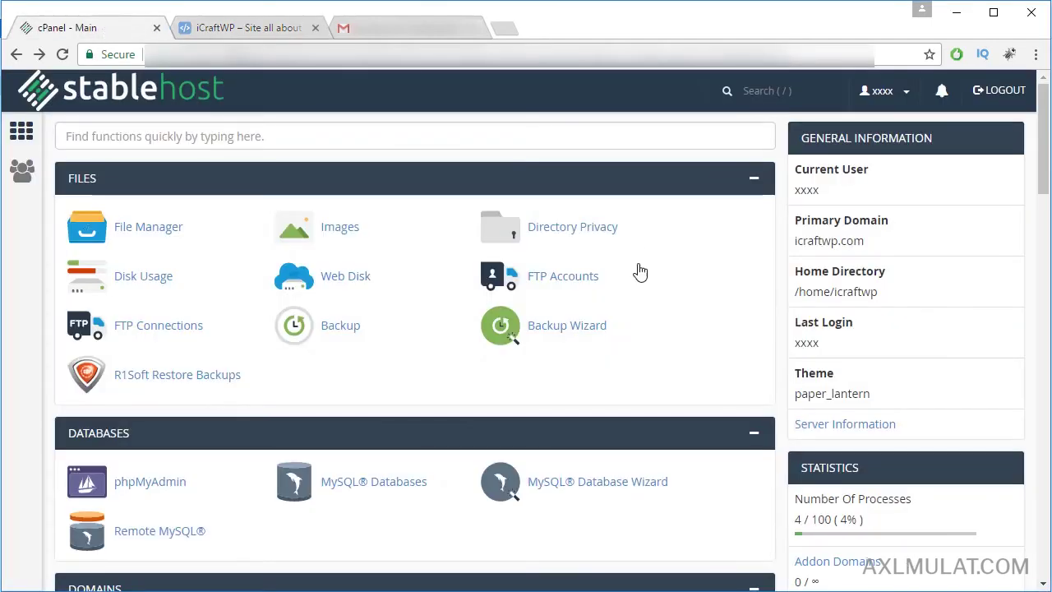
scroll(645, 324, "down", 5)
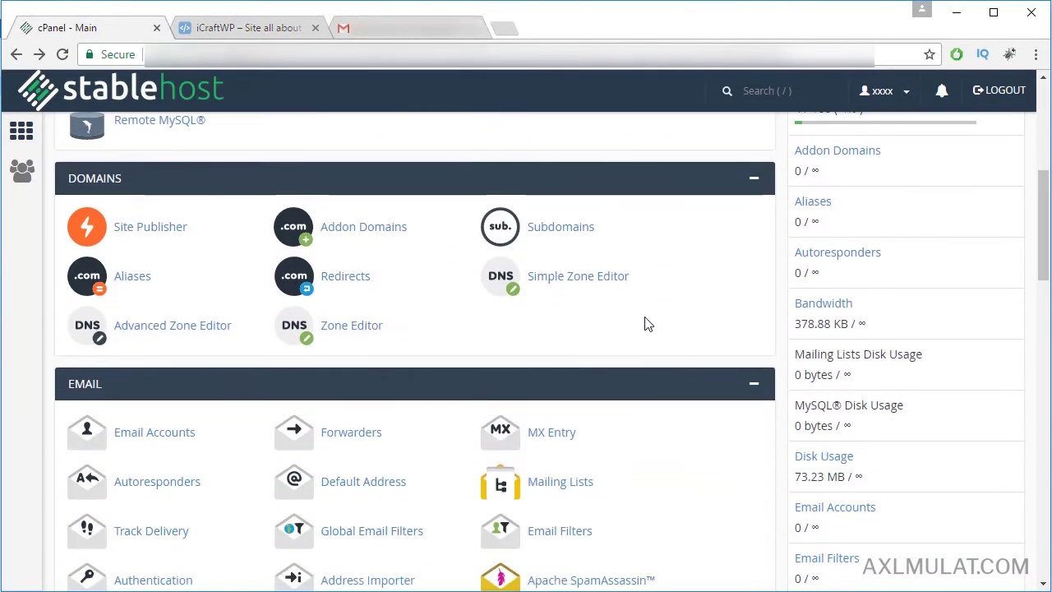
scroll(645, 323, "down", 2)
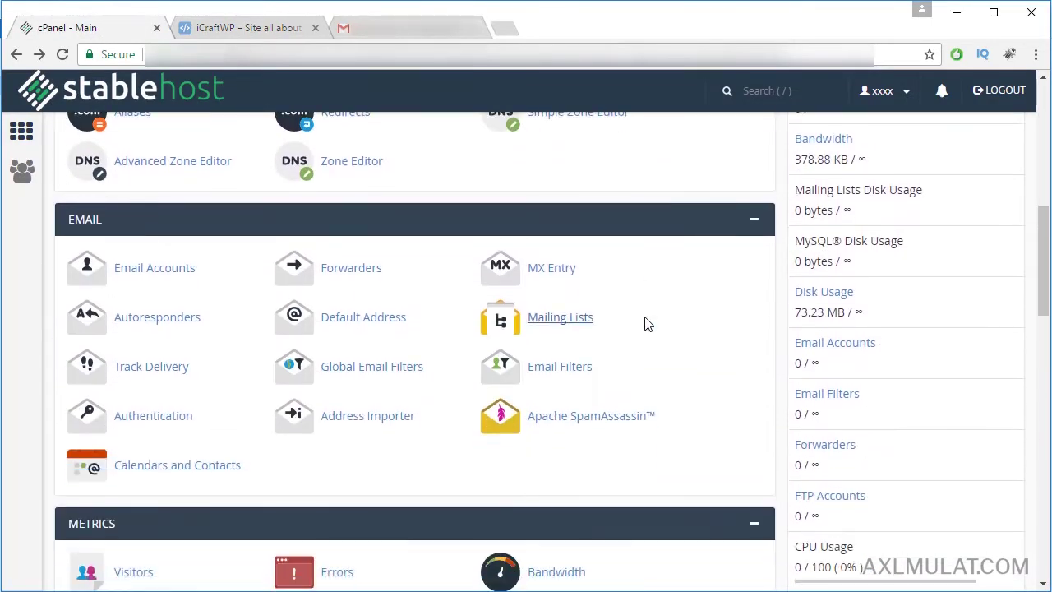
right_click(146, 277)
left_click(183, 280)
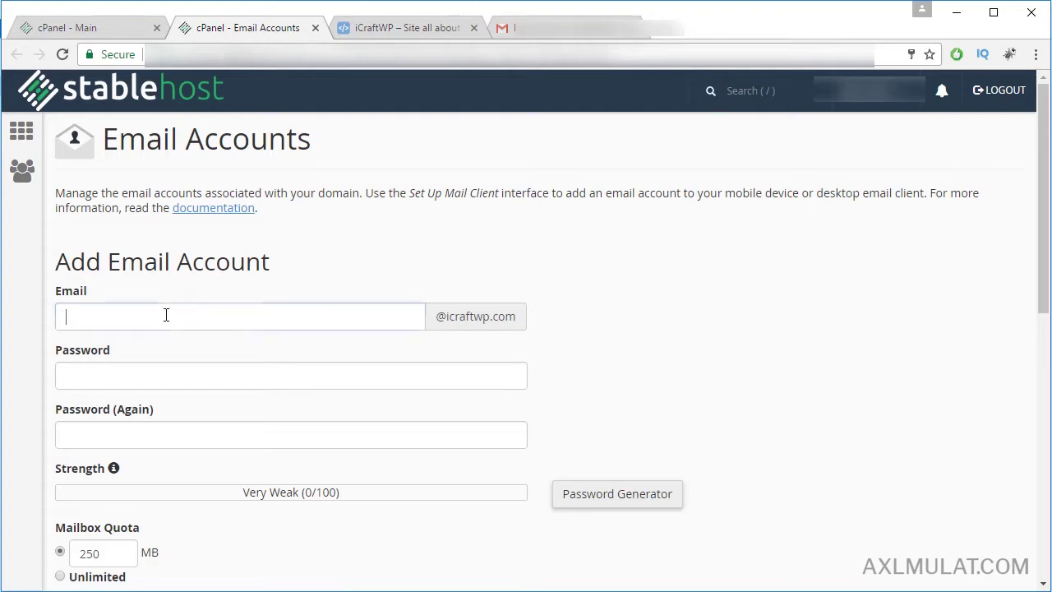
Step: Create the 'contact' email account with a strong password and 250 MB quota
type("contact")
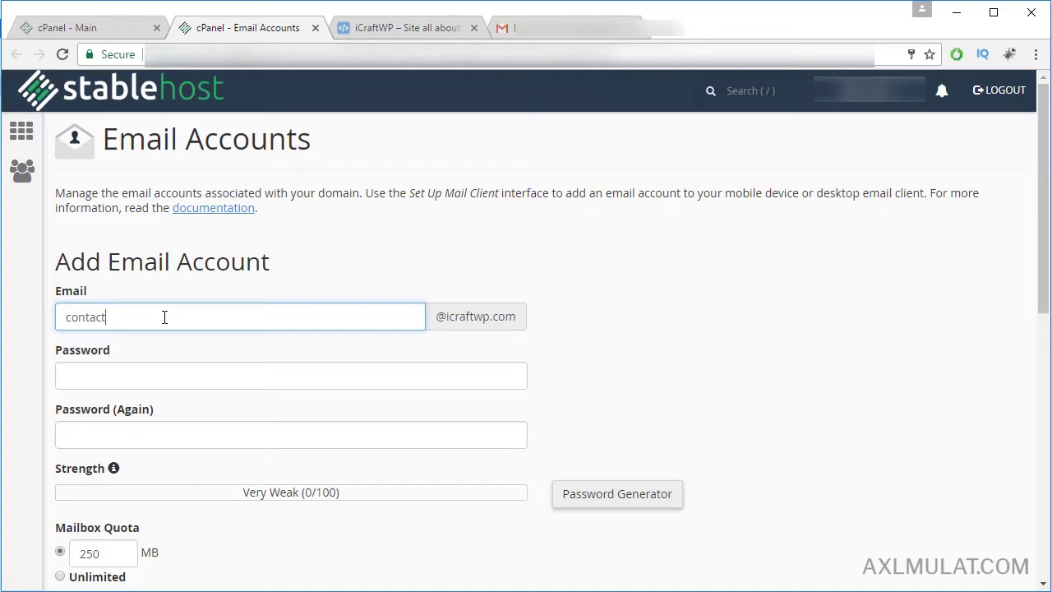
left_click(158, 374)
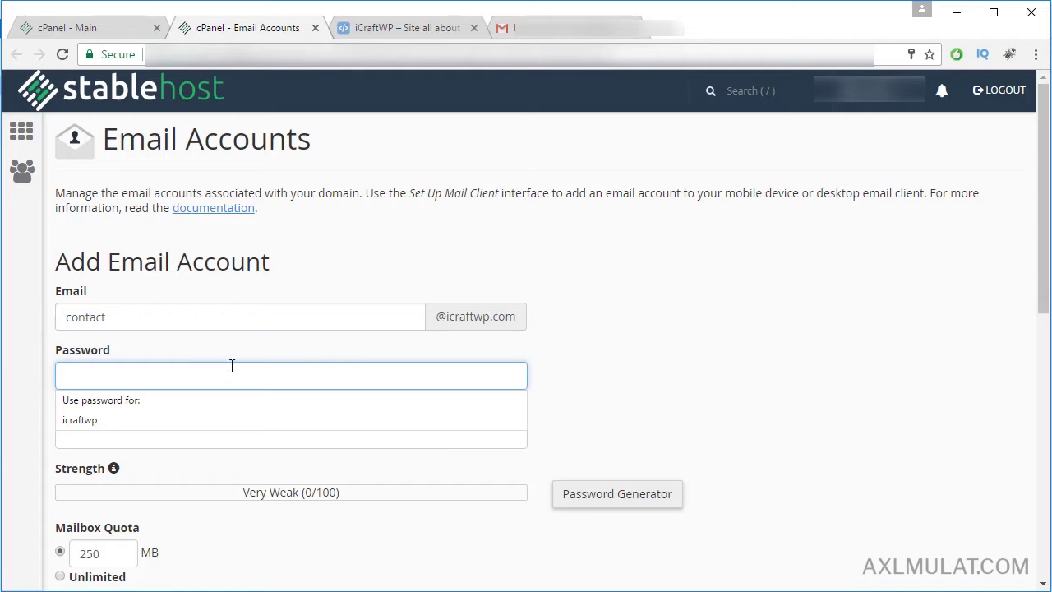
type("p")
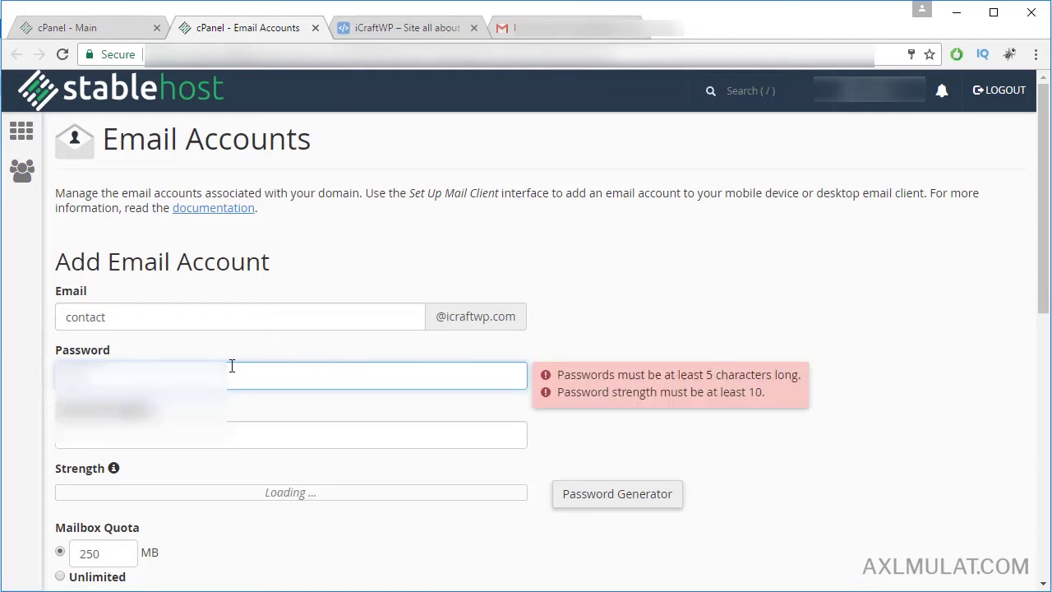
type("assw")
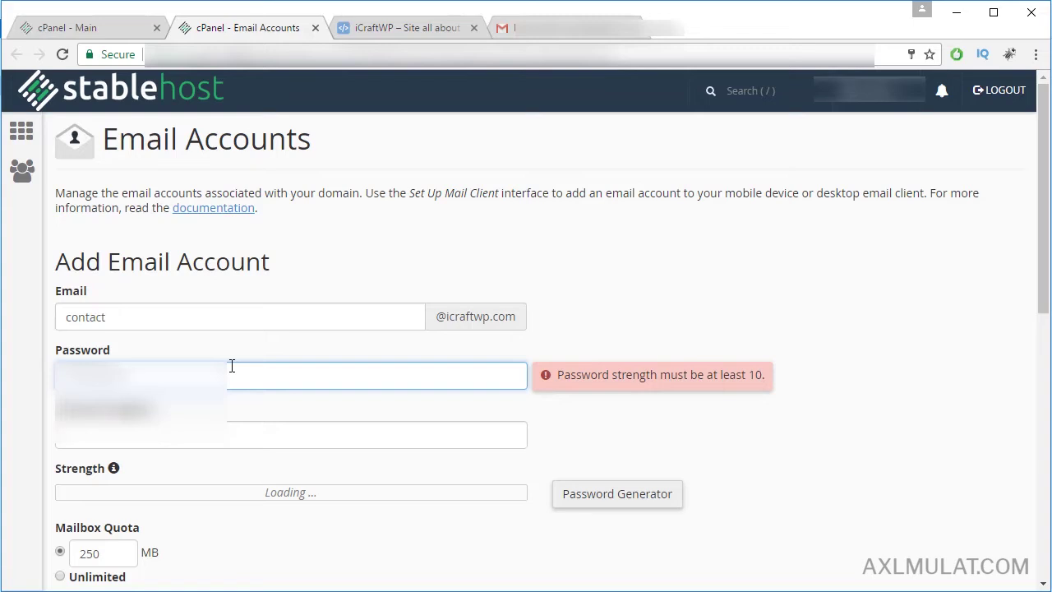
left_click(230, 438)
left_click(482, 416)
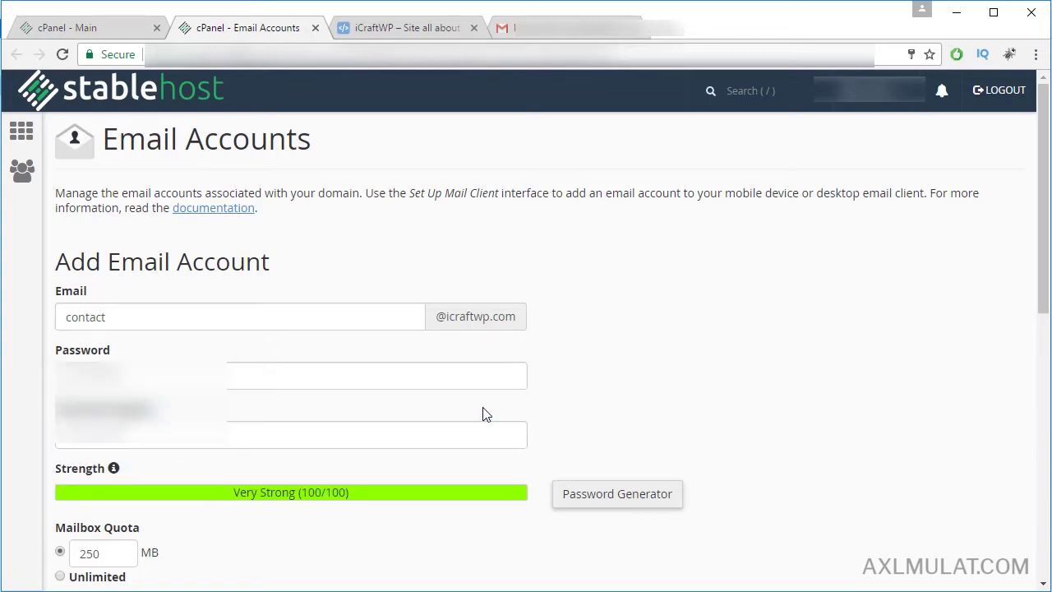
scroll(461, 434, "down", 1)
scroll(380, 436, "down", 1)
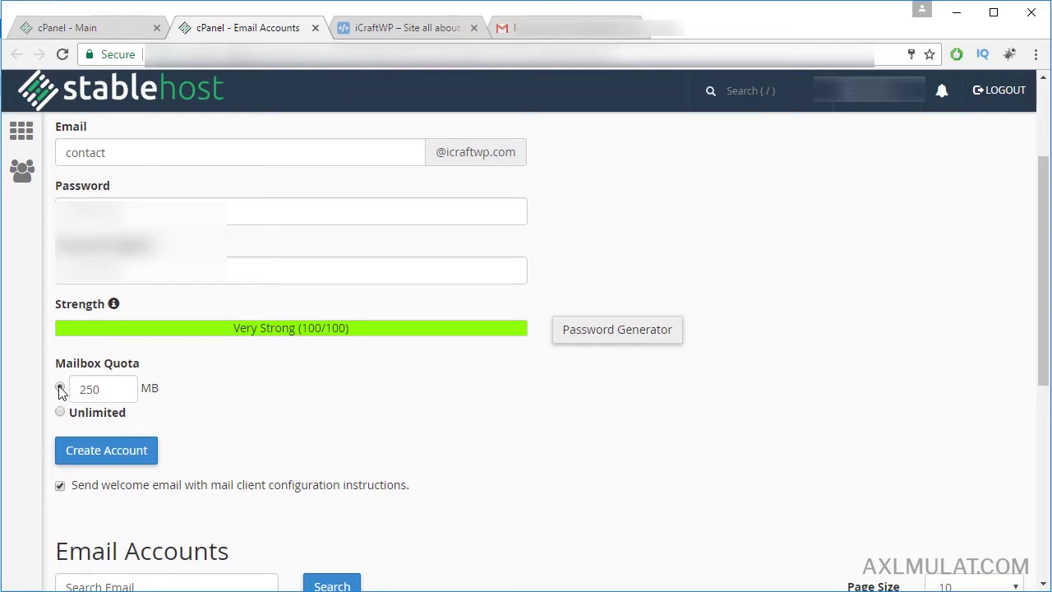
left_click(115, 454)
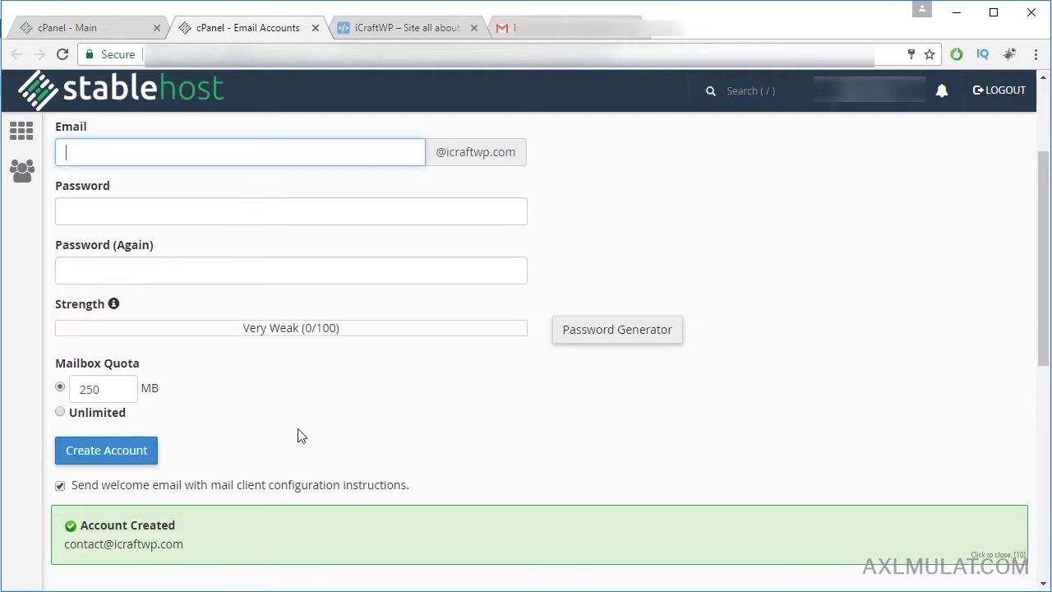
Step: Open Access Webmail from the More menu beside the new contact account
scroll(300, 437, "down", 1)
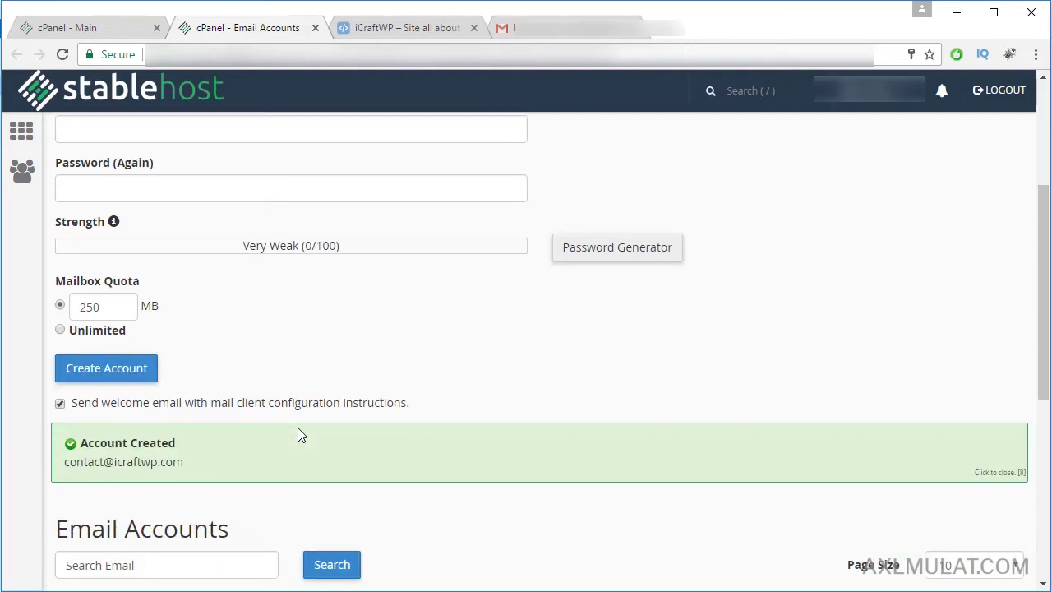
scroll(300, 436, "down", 4)
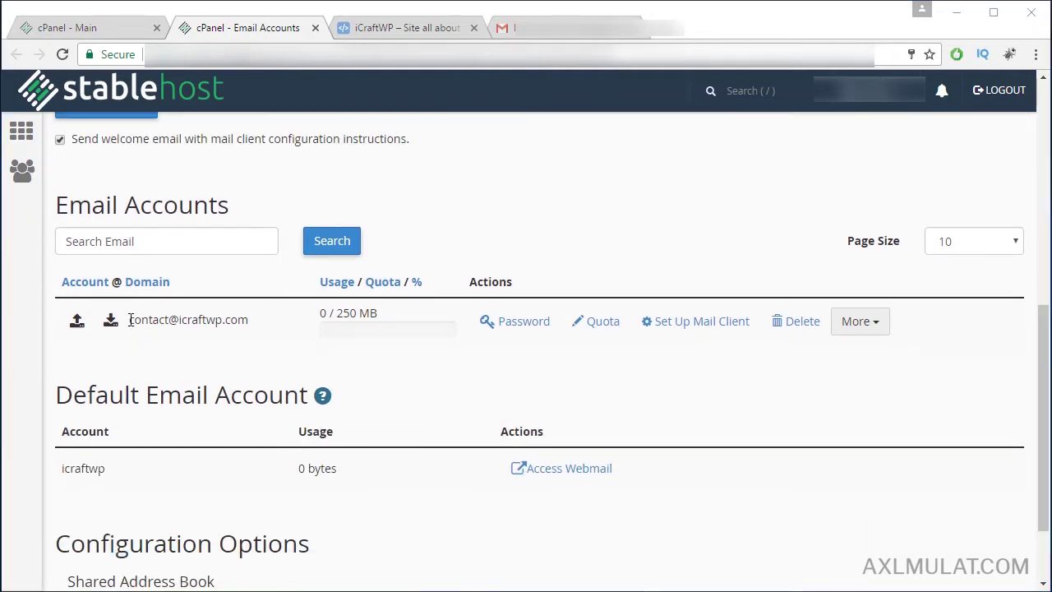
left_click(876, 327)
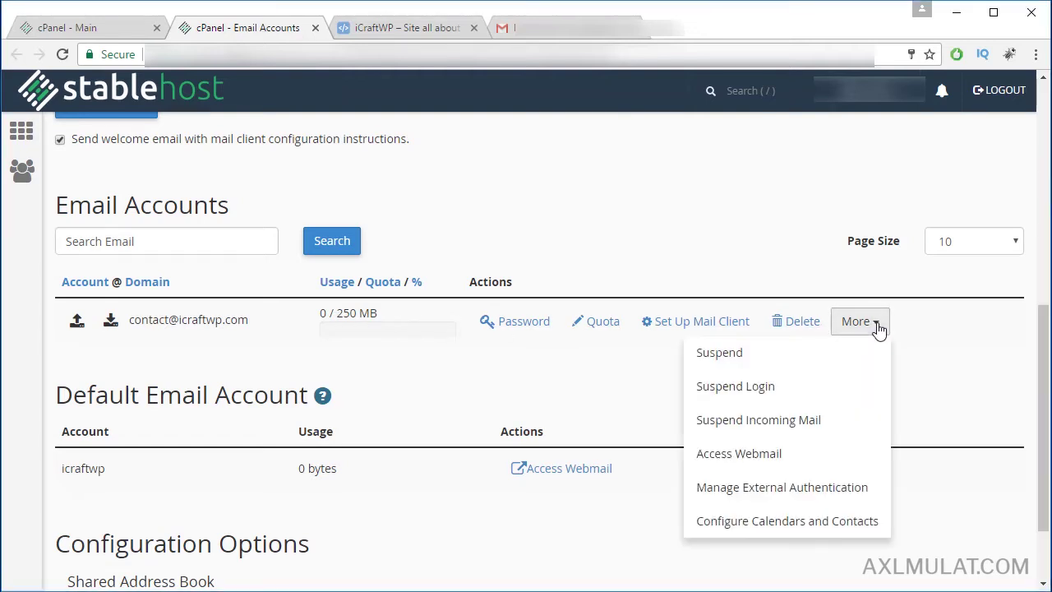
left_click(775, 463)
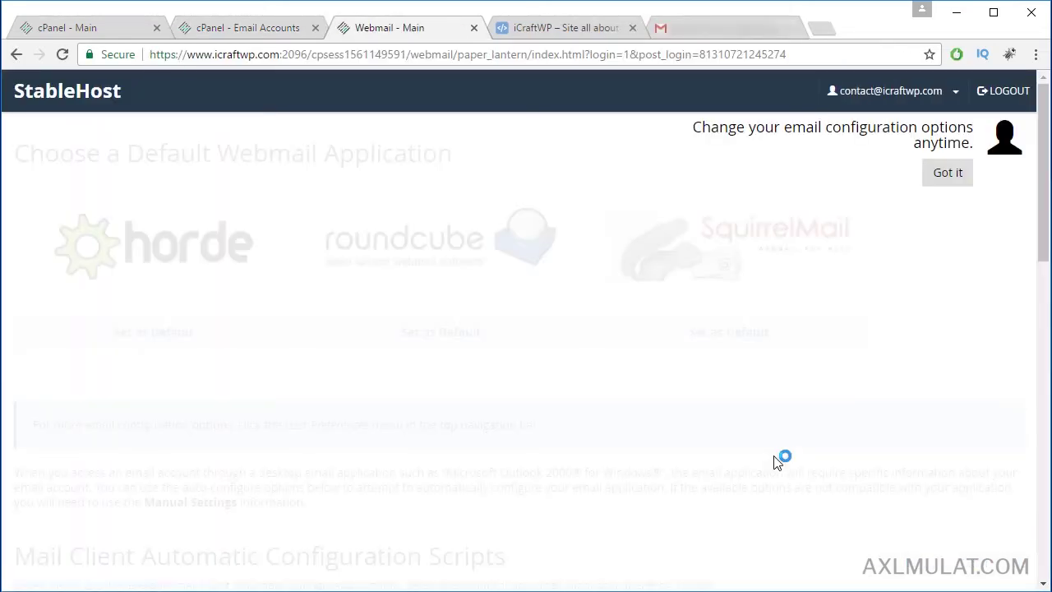
Step: Dismiss the tip, set Roundcube as default webmail, and open its inbox
left_click(951, 175)
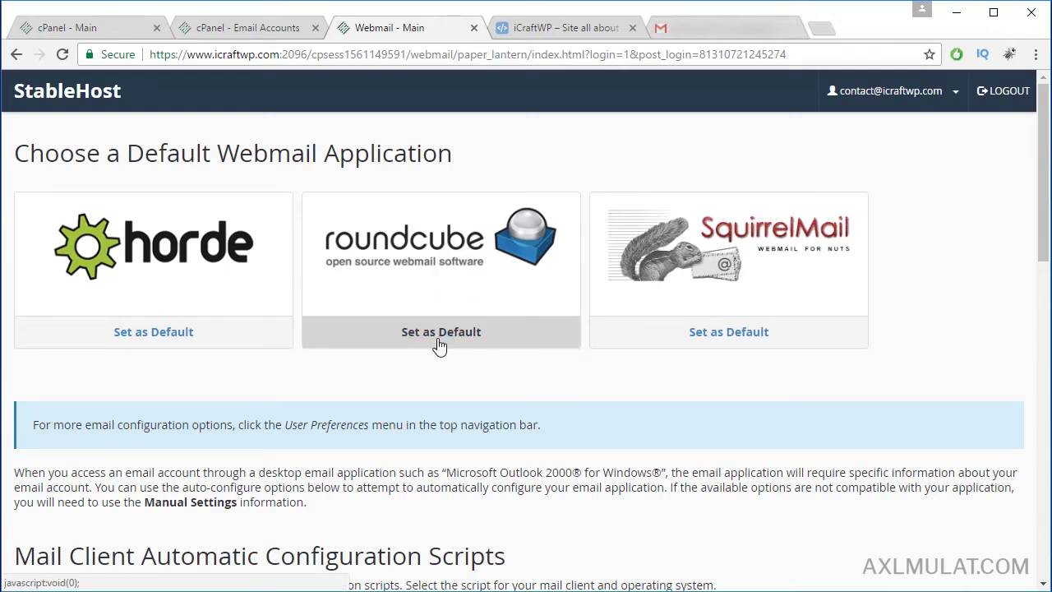
left_click(447, 332)
left_click(436, 266)
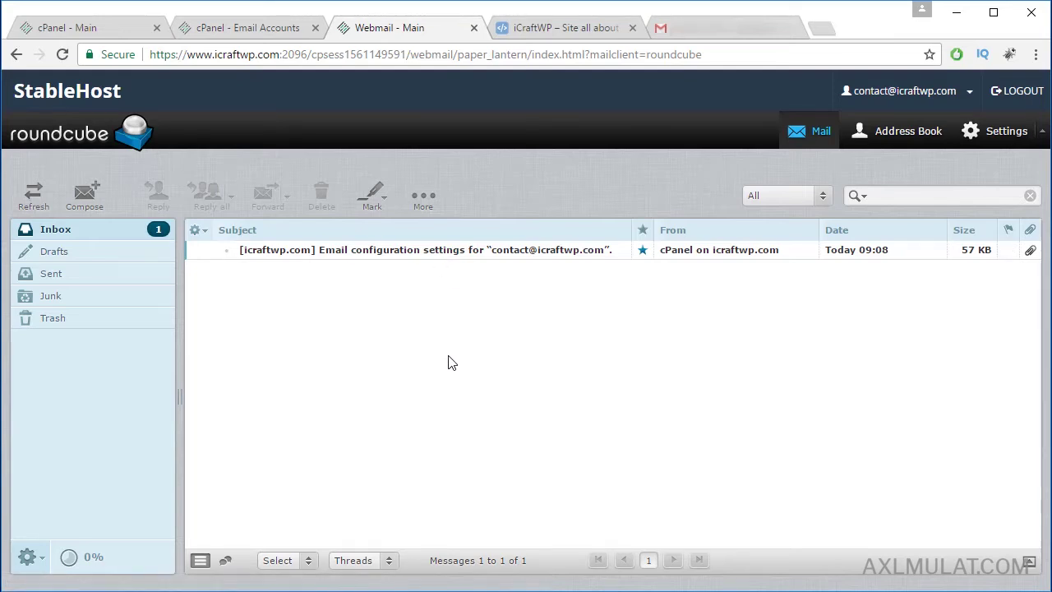
Step: Send an email to the Gmail address with subject 'test' and body 'test message'
left_click(93, 196)
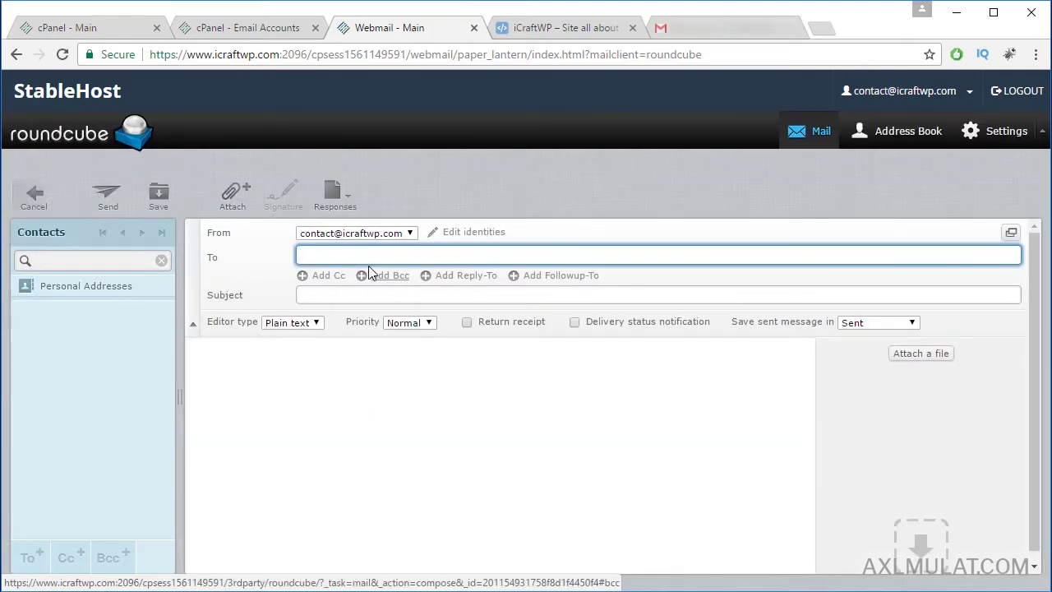
key("ctrl+v")
key("Tab")
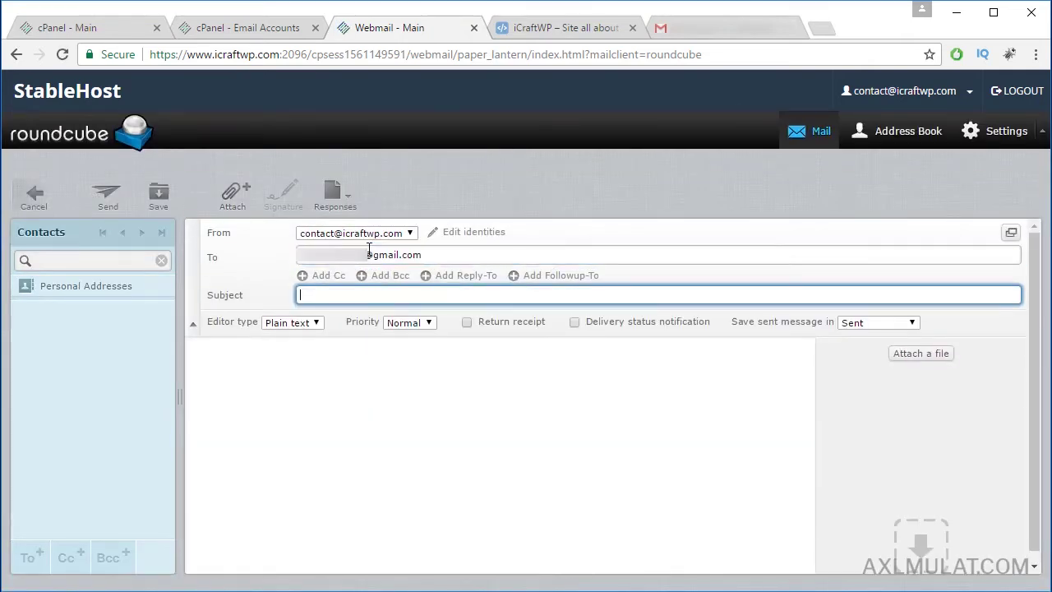
type("test")
key("Tab")
type("test ")
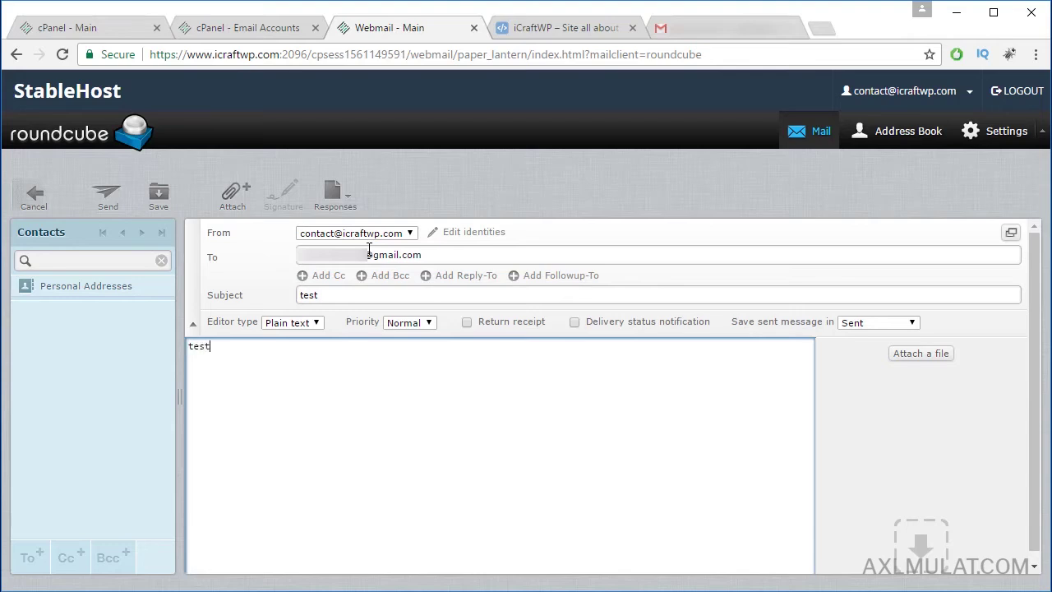
type("message")
left_click(106, 200)
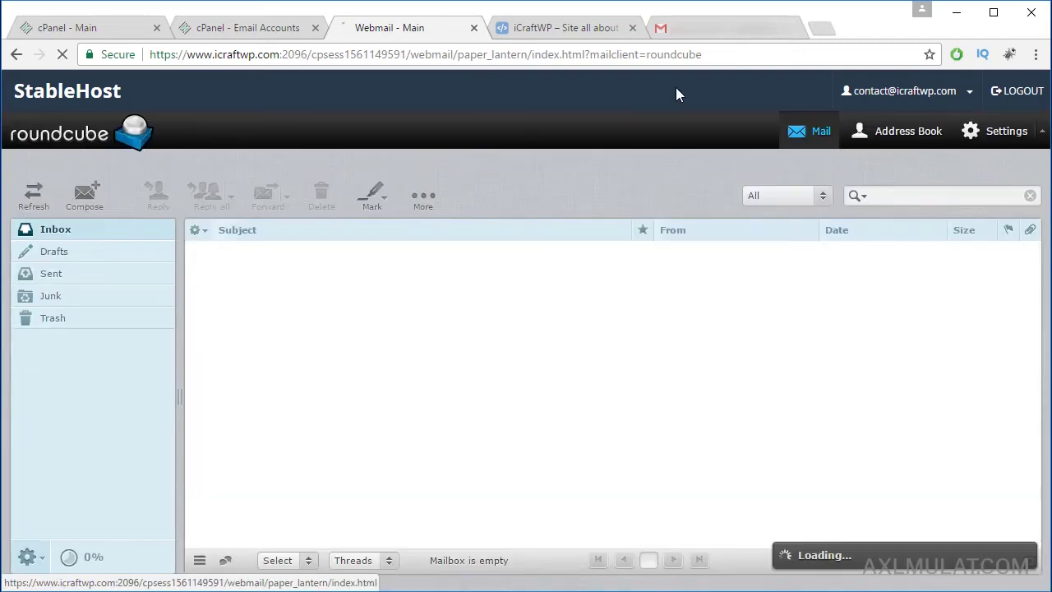
Step: Refresh Gmail and open the test message from the domain account
left_click(699, 35)
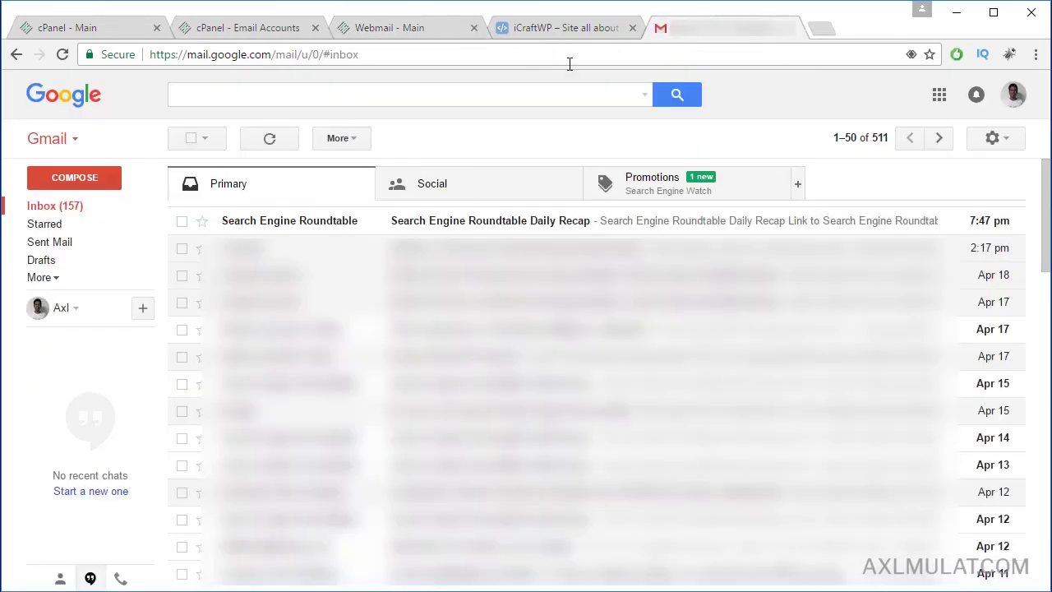
left_click(273, 143)
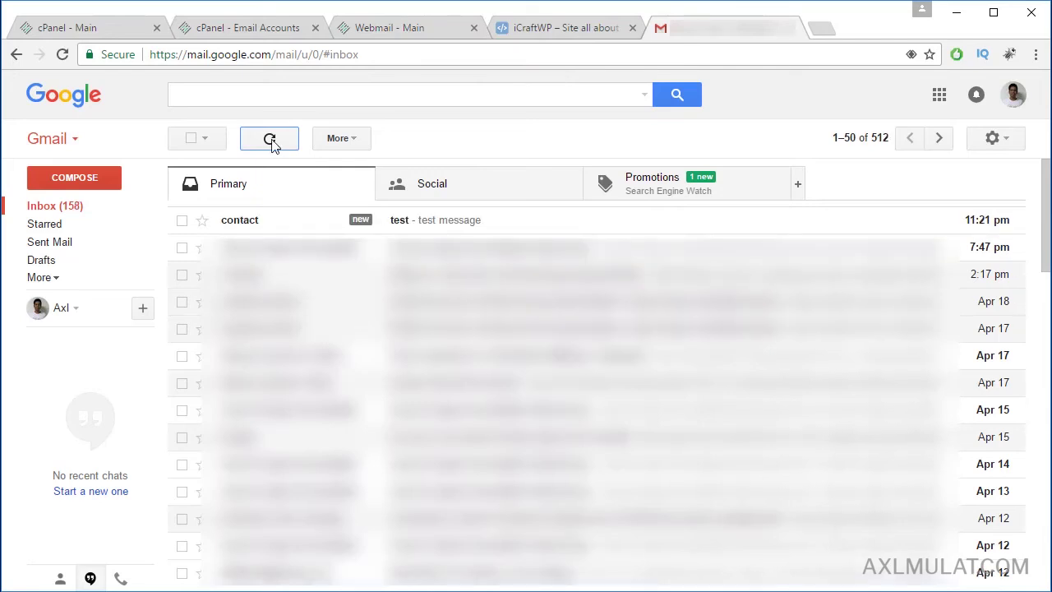
left_click(414, 222)
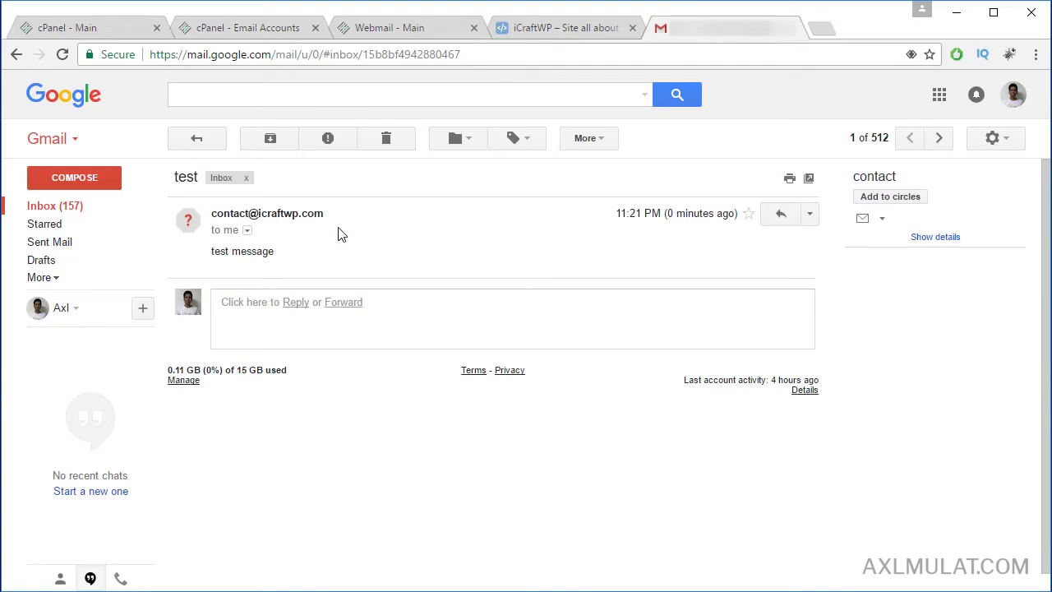
left_click_drag(216, 213, 317, 216)
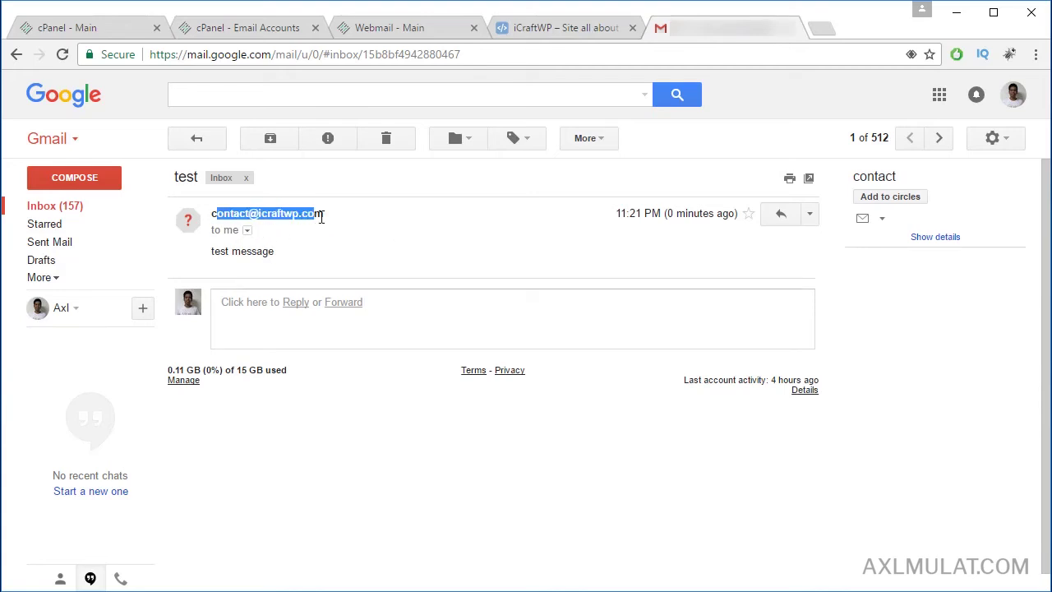
left_click(348, 265)
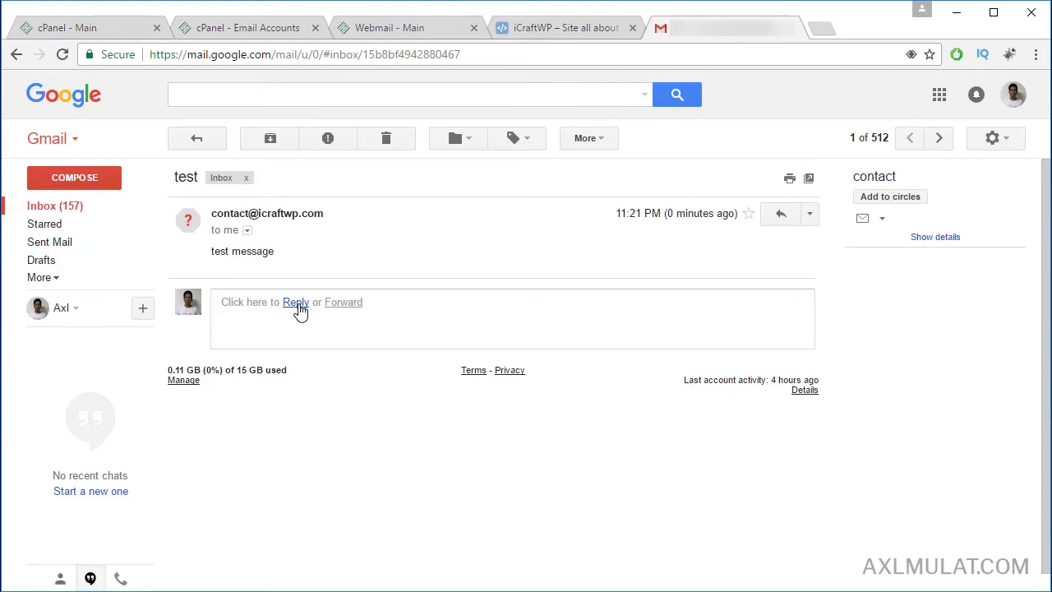
Step: Reply to the test message with 'test replay message...'
left_click(384, 332)
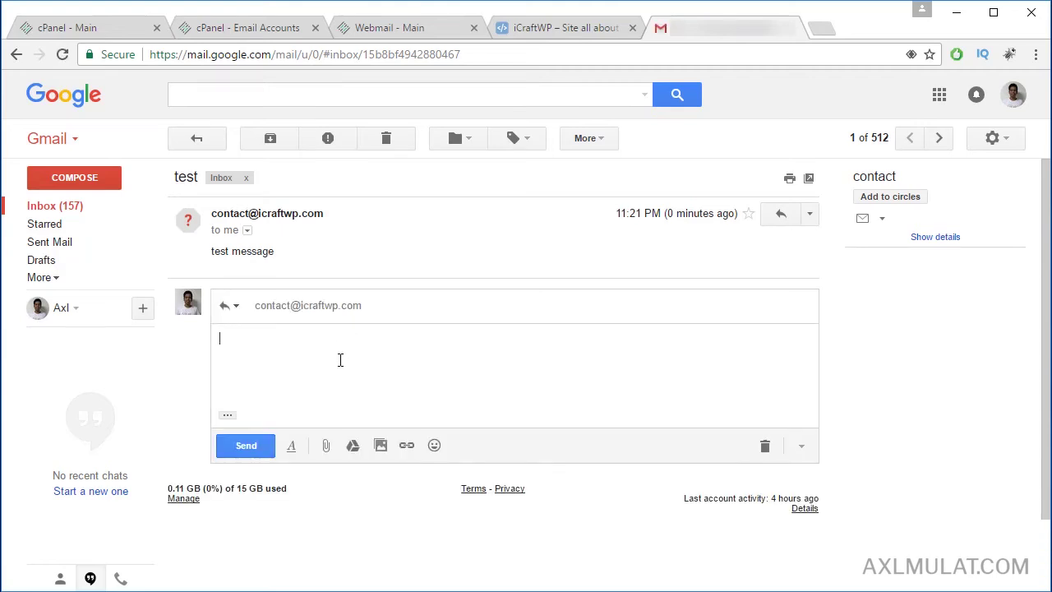
type("test replay message...")
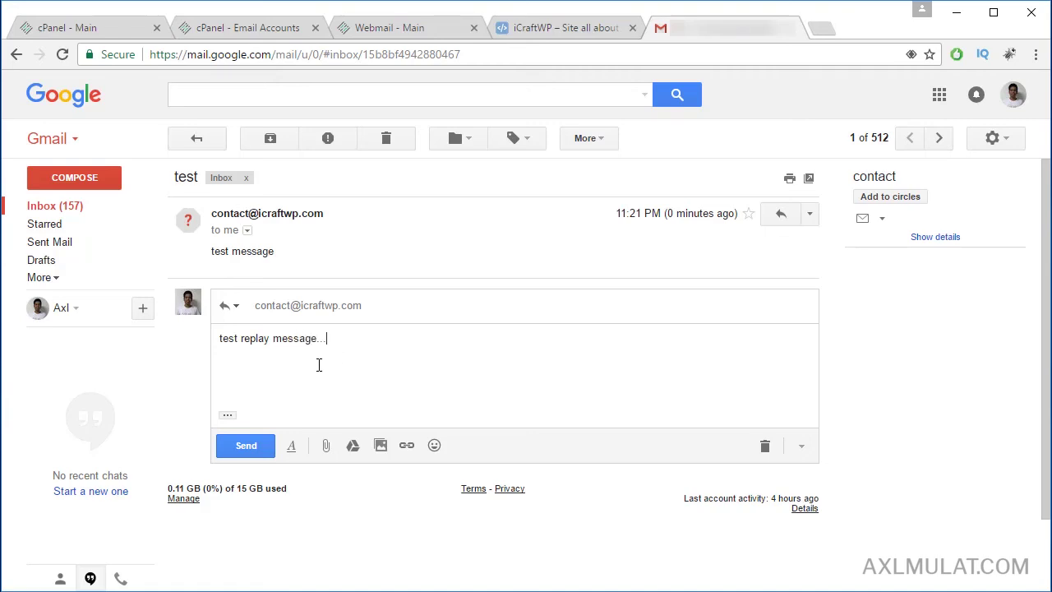
left_click(261, 446)
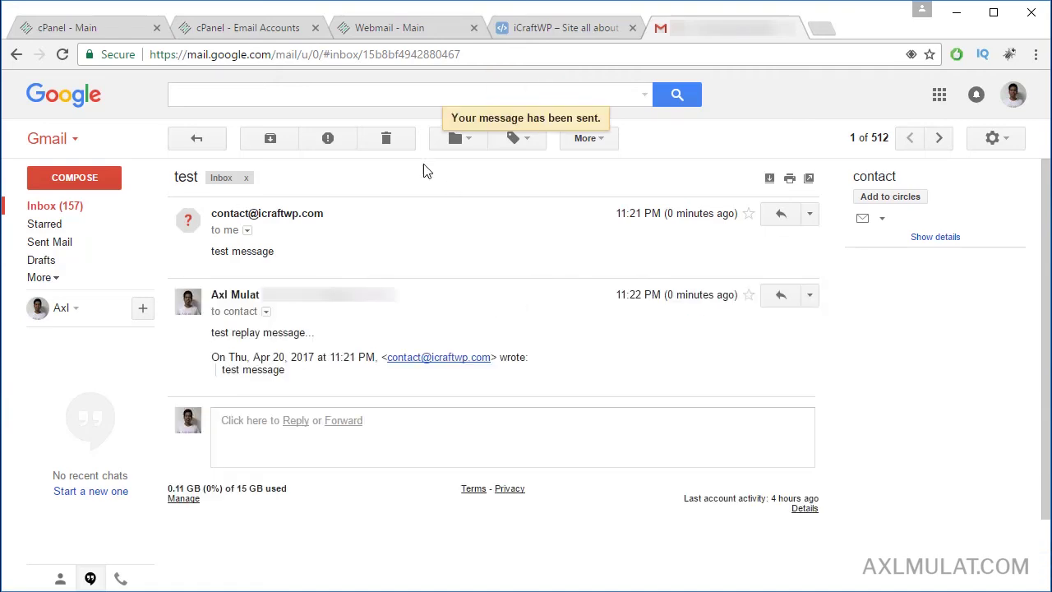
Step: Refresh the Roundcube inbox, open the 'Re: test' reply, and select the webmail host and port
left_click(390, 29)
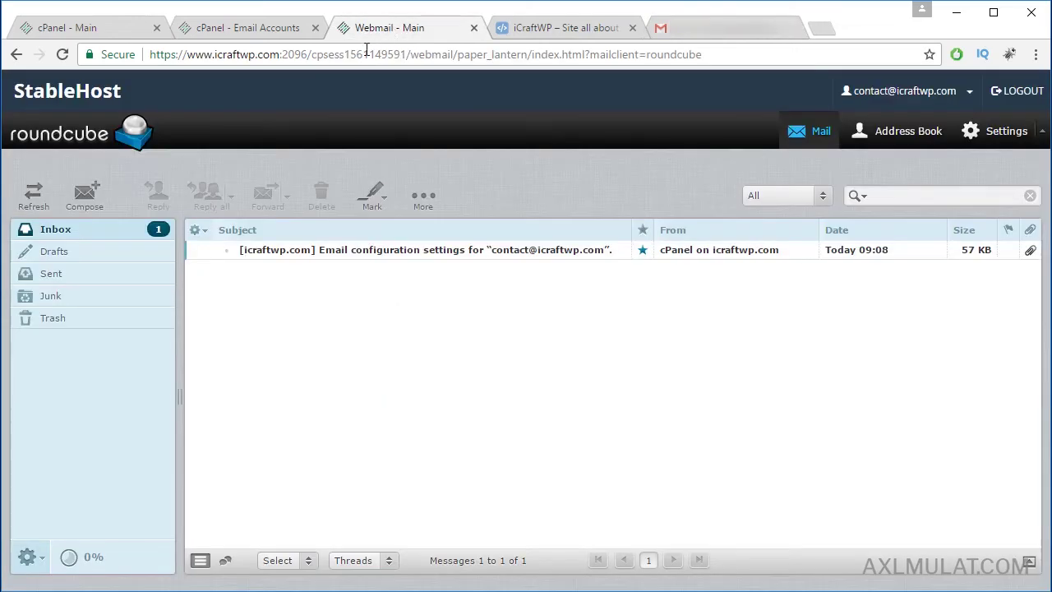
left_click(62, 231)
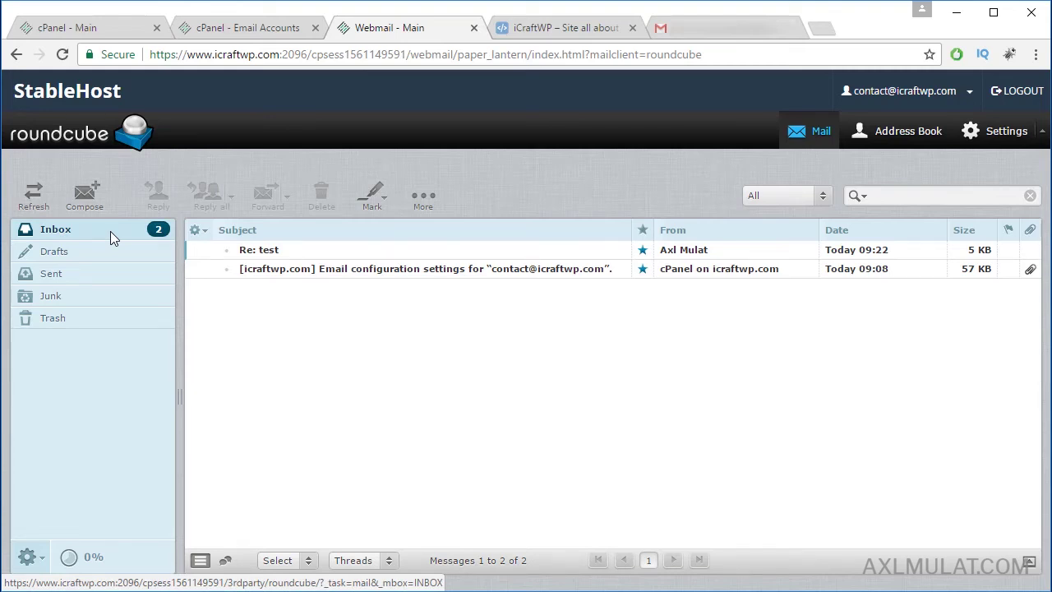
left_click(269, 253)
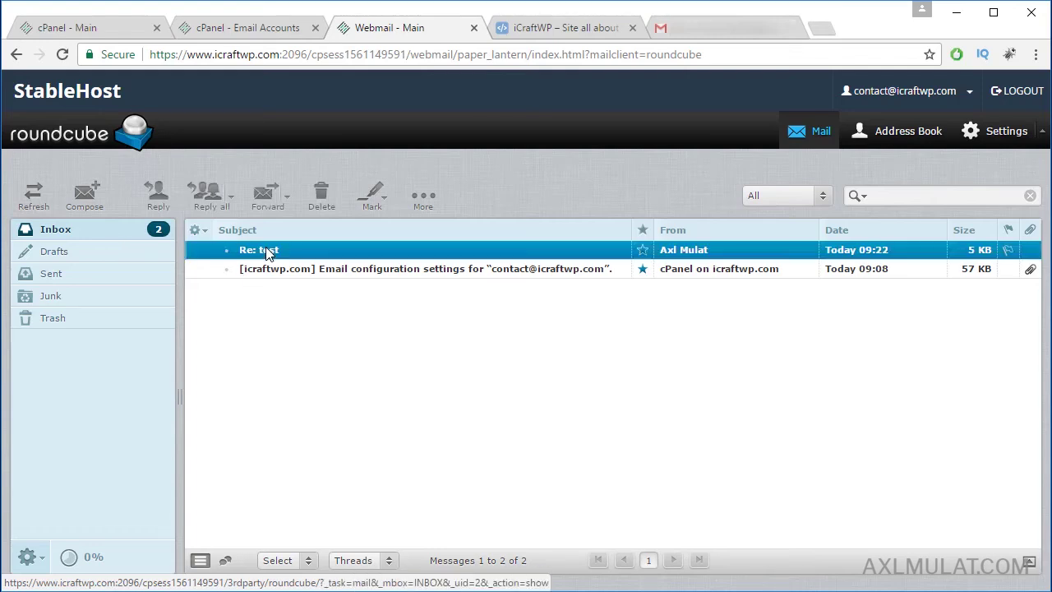
double_click(268, 253)
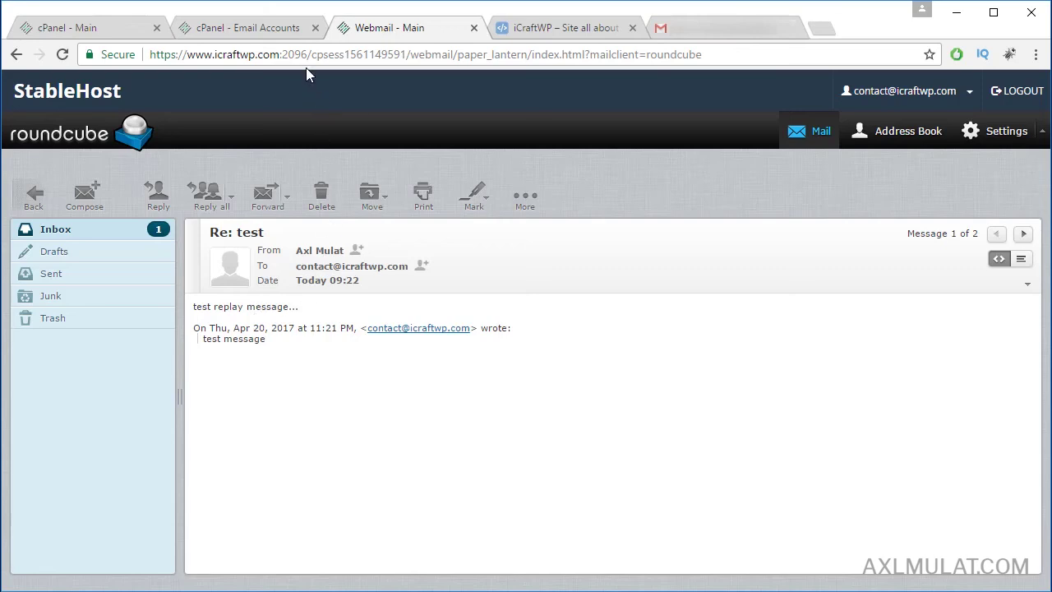
left_click_drag(308, 54, 156, 53)
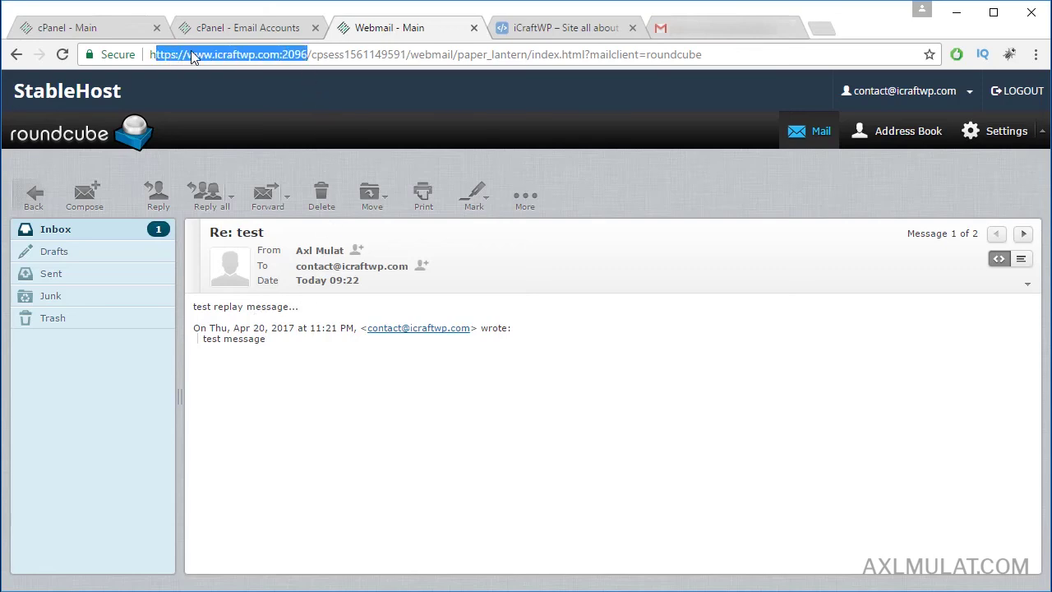
left_click(299, 56)
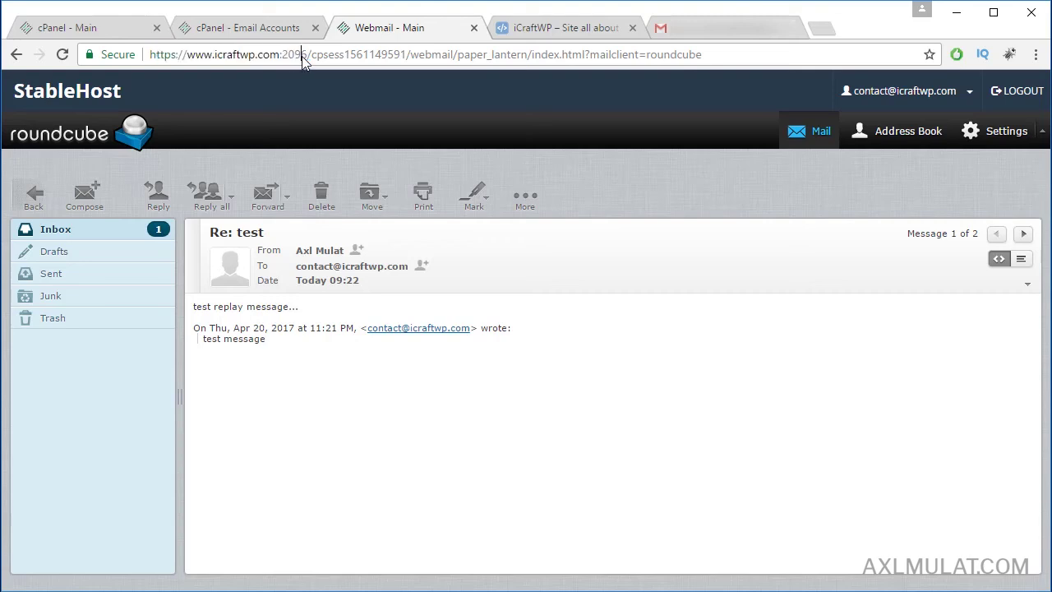
Step: Load the webmail login page at port 2096 in Firefox in place of Google
left_click_drag(148, 55, 148, 55)
key("ctrl+c")
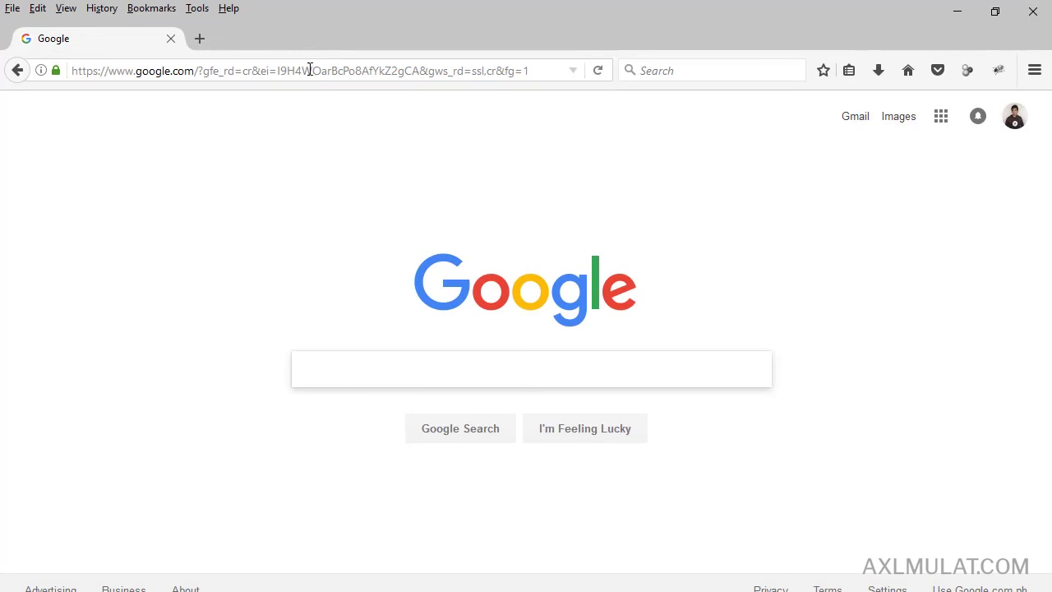
left_click(312, 69)
key("ctrl+v")
key("Return")
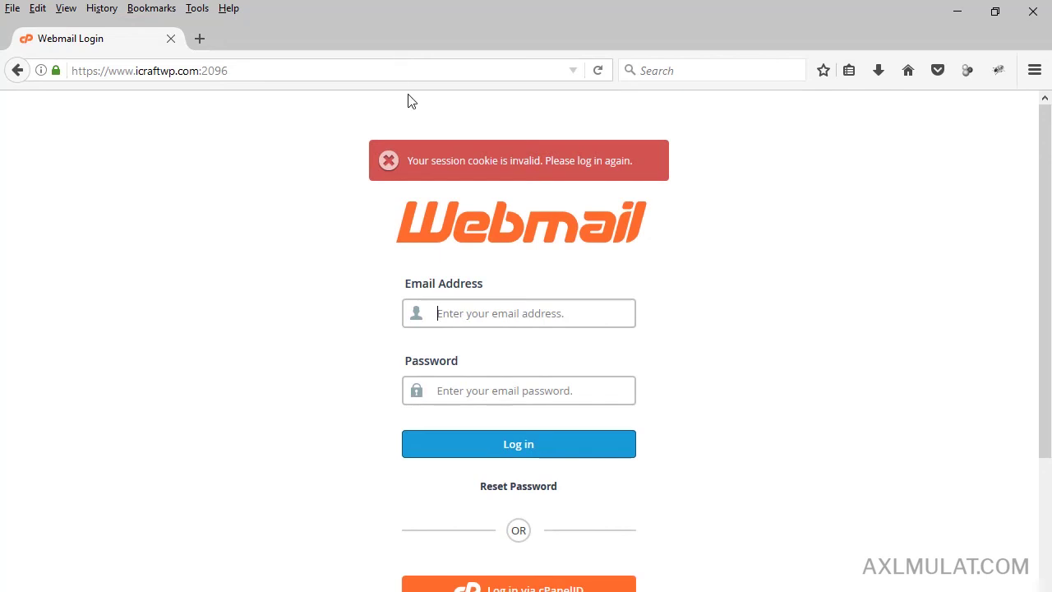
Step: Log in to webmail with the contact account's email address and password
left_click(489, 313)
type("con")
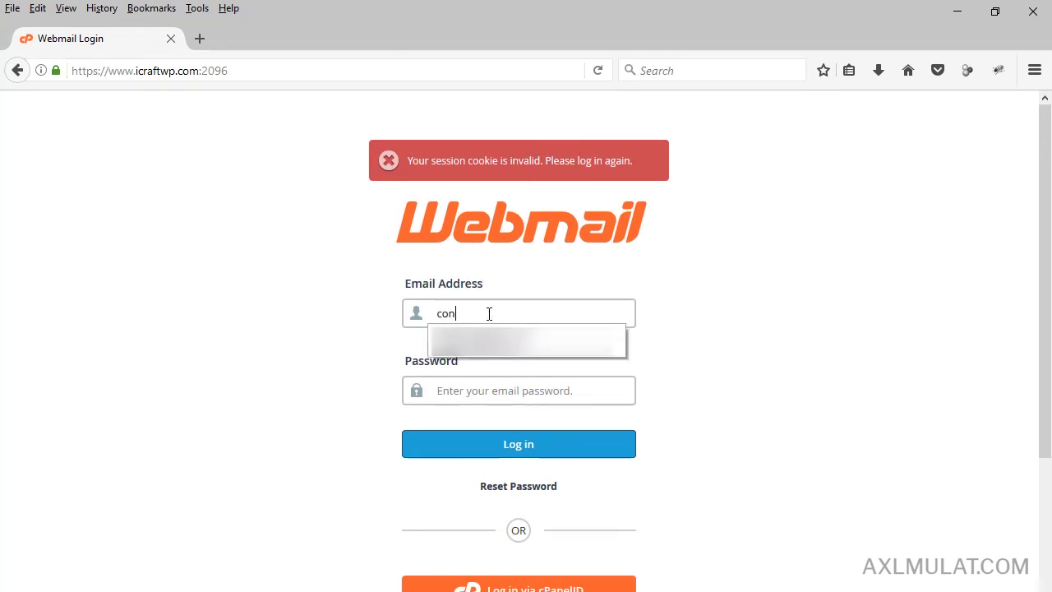
key("Down")
key("Return")
key("Tab")
type("••••••••••••")
key("Return")
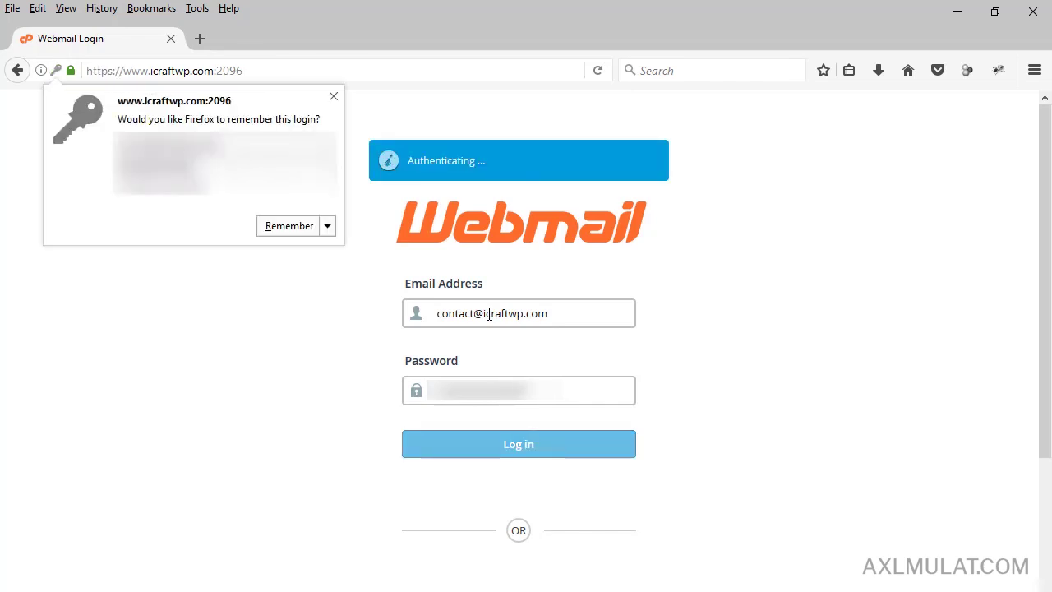